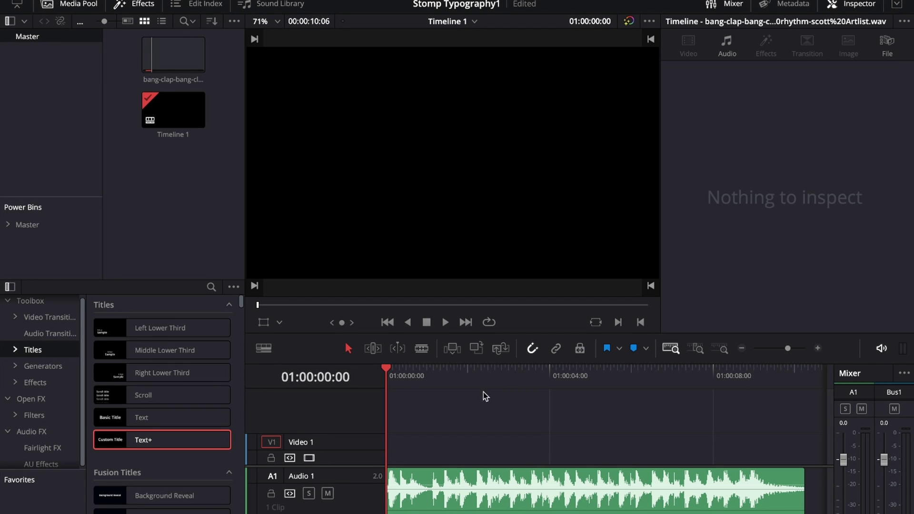
- Add a Text+ title to Video 1 and extend it to 01:00:10:06, the end of the music
left_click(795, 376)
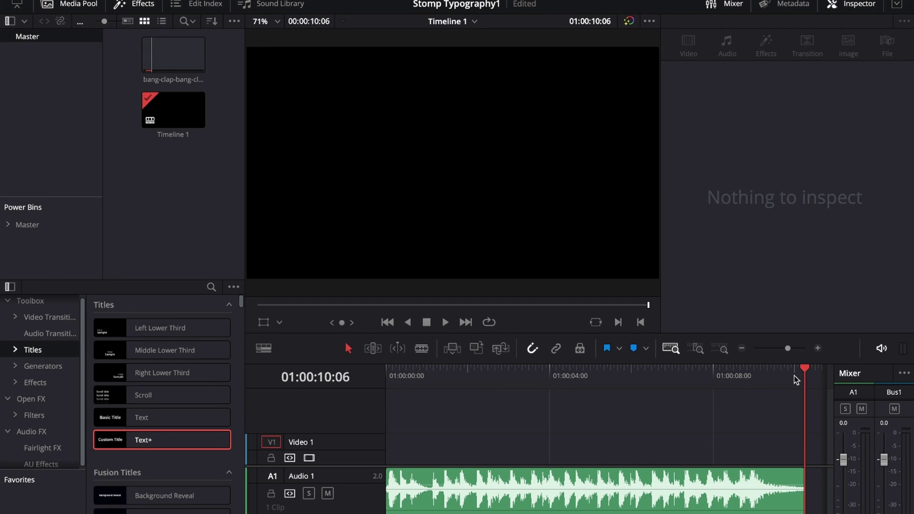
left_click(387, 370)
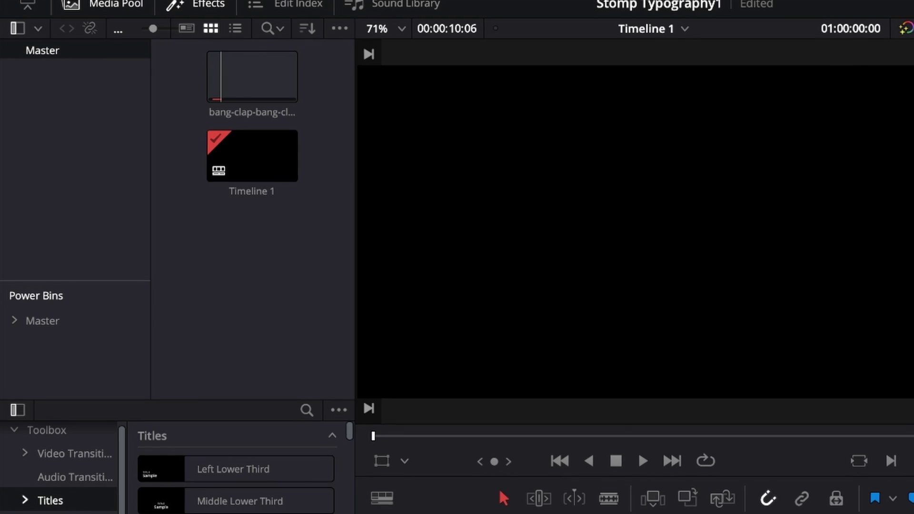
left_click_drag(205, 467, 388, 446)
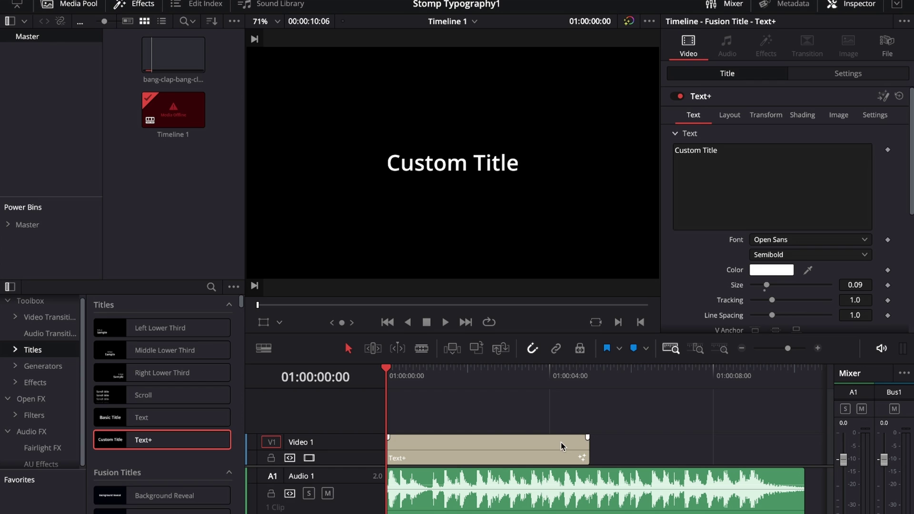
left_click_drag(589, 450, 802, 458)
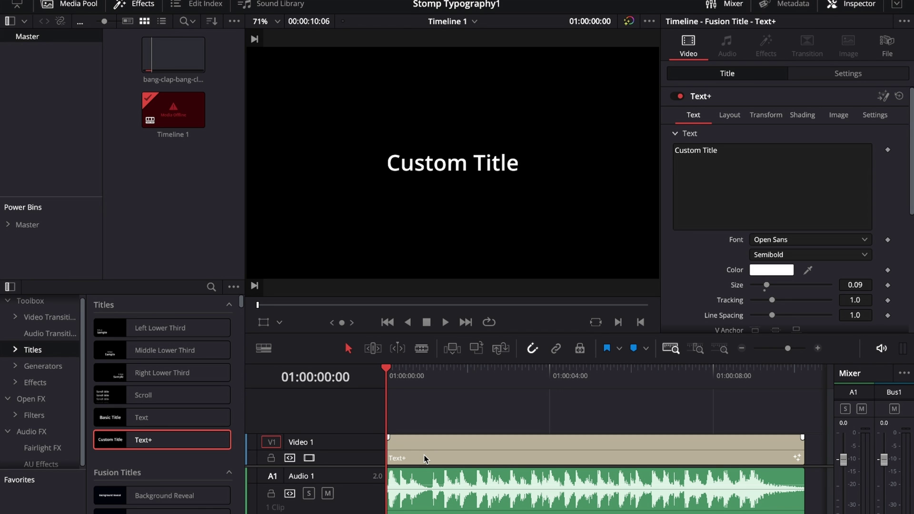
- Set the title's font to Uni Sans Heavy CAPS and replace Custom Title with Hello
left_click(425, 459)
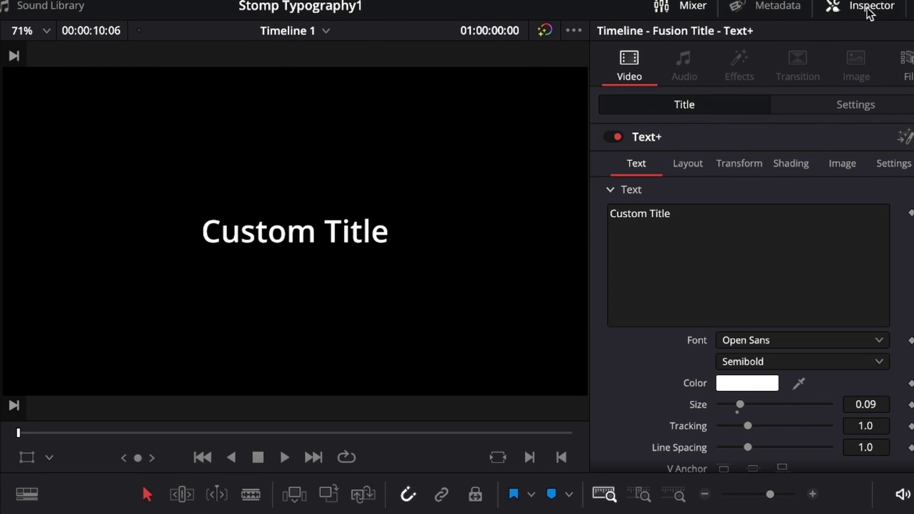
left_click(741, 336)
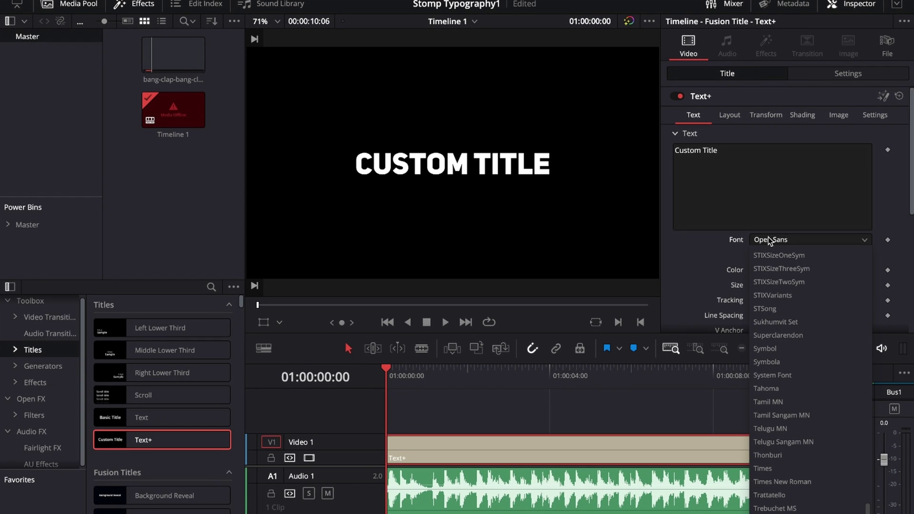
left_click(767, 236)
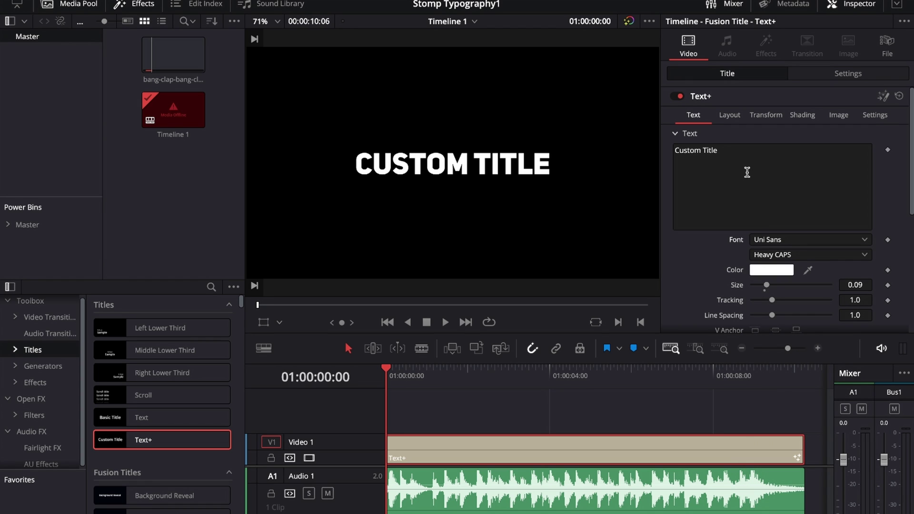
left_click_drag(736, 155, 666, 151)
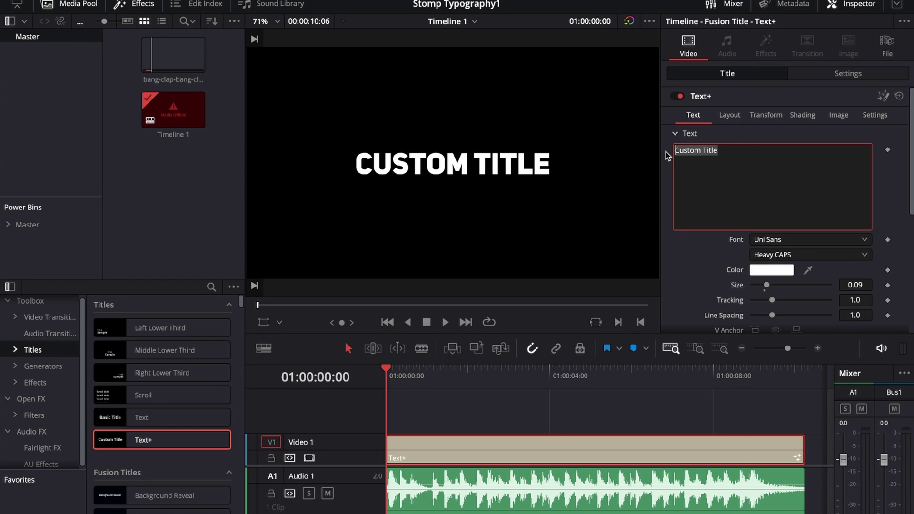
type("Hello")
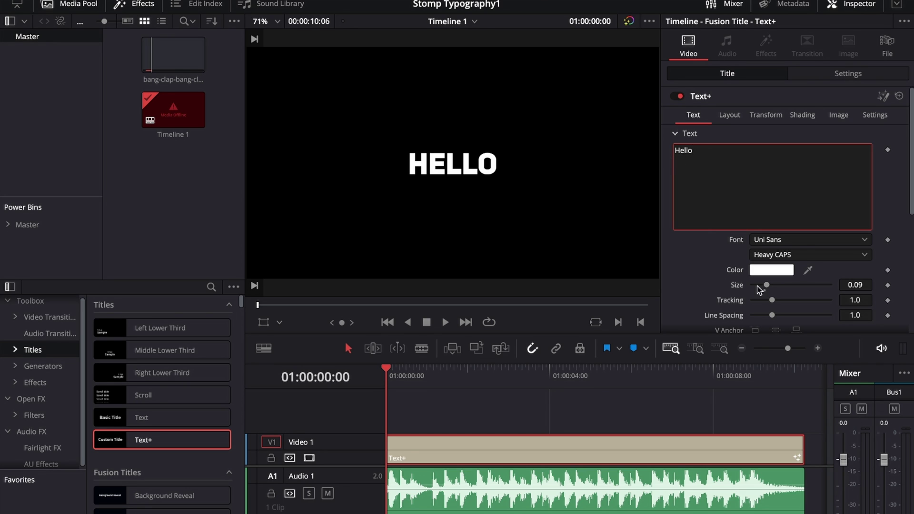
- Raise the HELLO text size to 0.252 and scrub back to preview the opening
left_click_drag(766, 285, 791, 283)
left_click(692, 115)
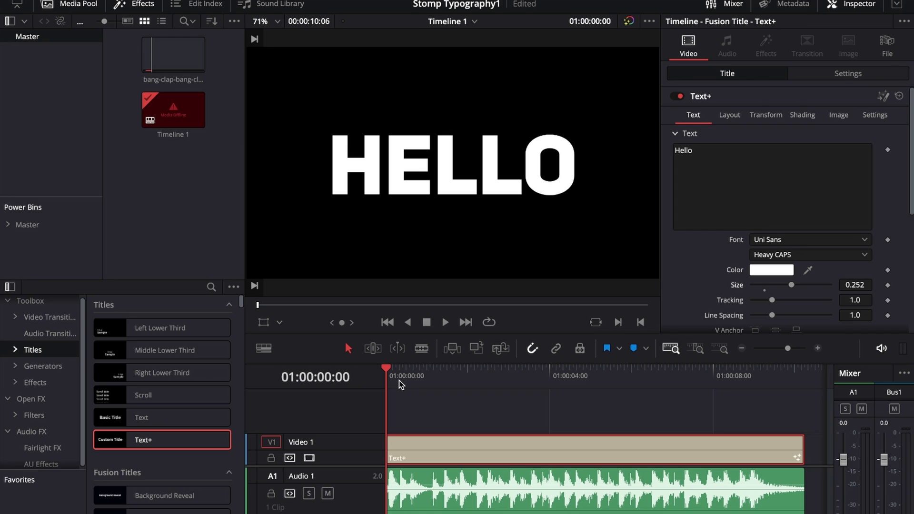
mouse_move(399, 381)
left_mouse_down()
mouse_move(415, 381)
mouse_move(387, 381)
left_mouse_up()
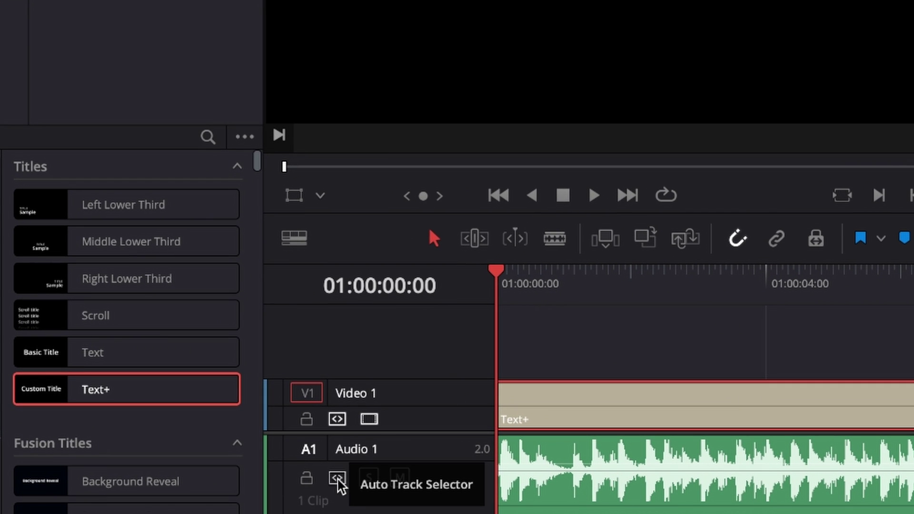
- Exclude the A1 music track from cuts, split the title at the first beat, and save
left_click(338, 479)
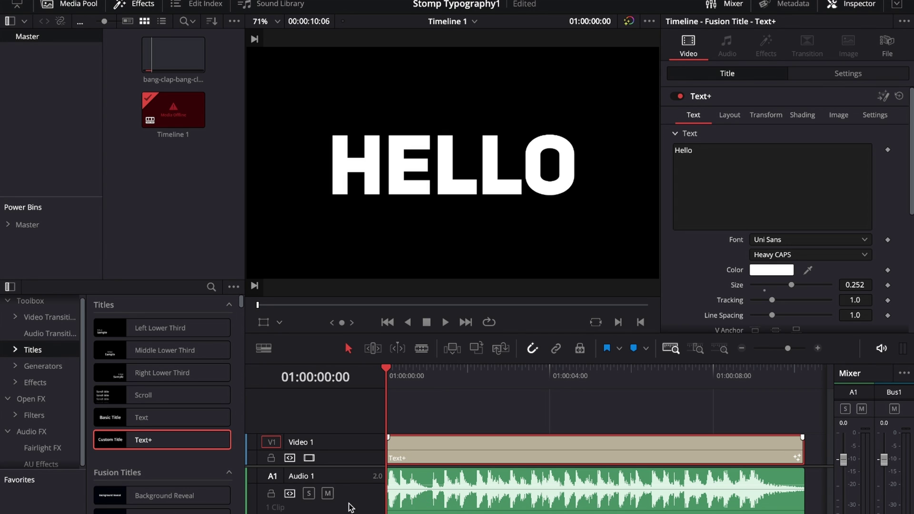
left_click(289, 493)
left_click_drag(389, 365, 398, 362)
key("ctrl+b")
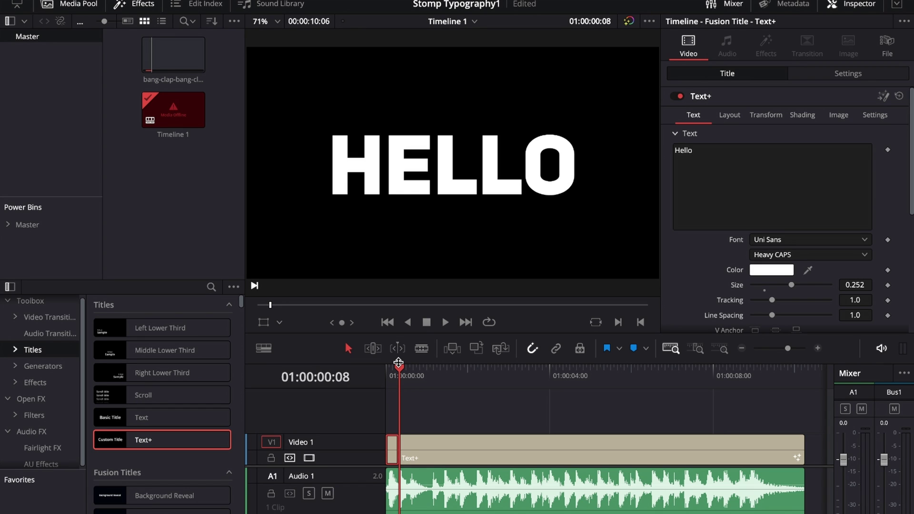
key("ctrl+s")
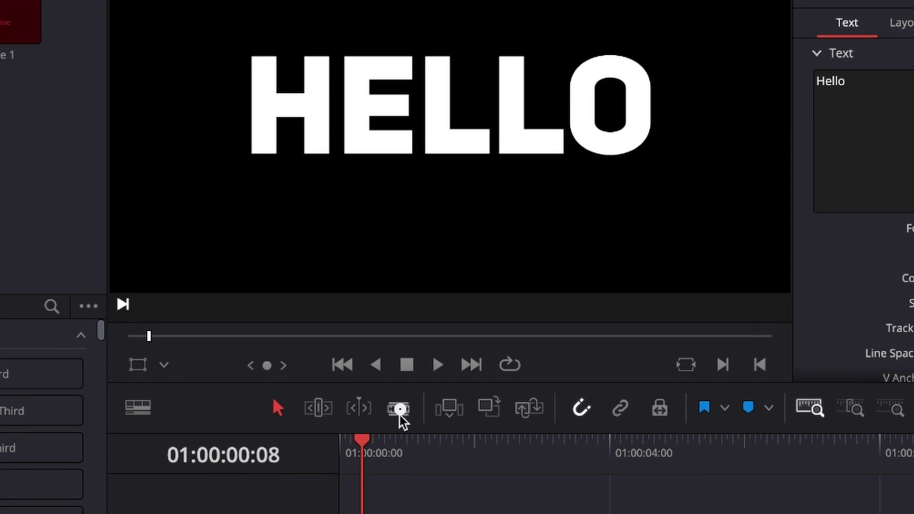
- Keep splitting the HELLO title clip at each following beat
left_click(400, 412)
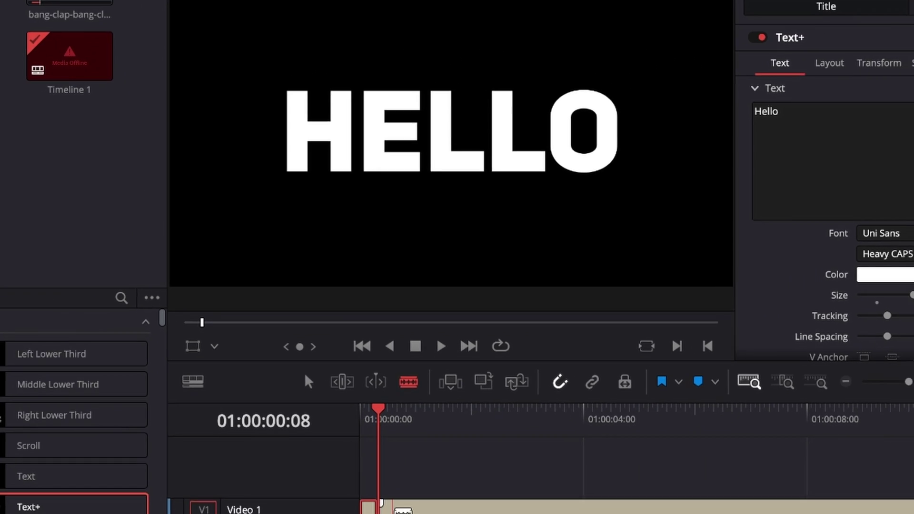
left_click(279, 406)
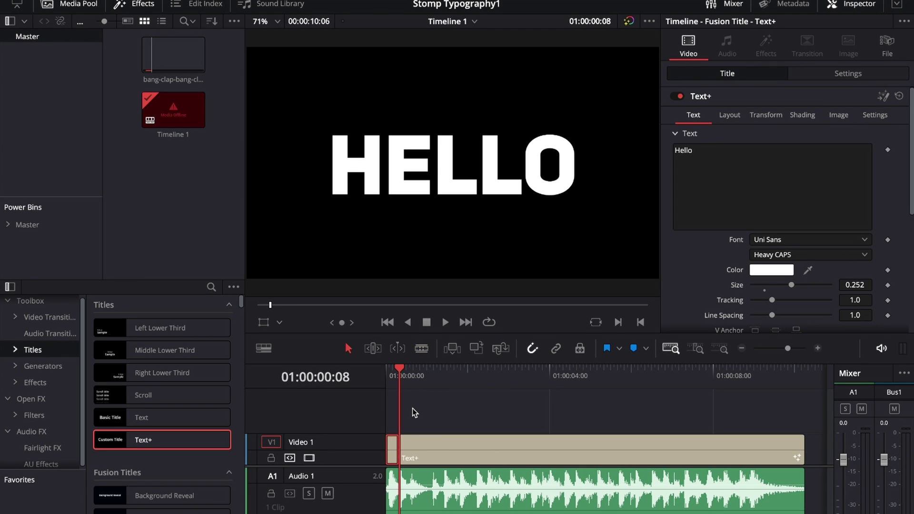
key("Right")
key("Right")
key("Right")
key("Right")
key("Right")
key("Right")
key("Right")
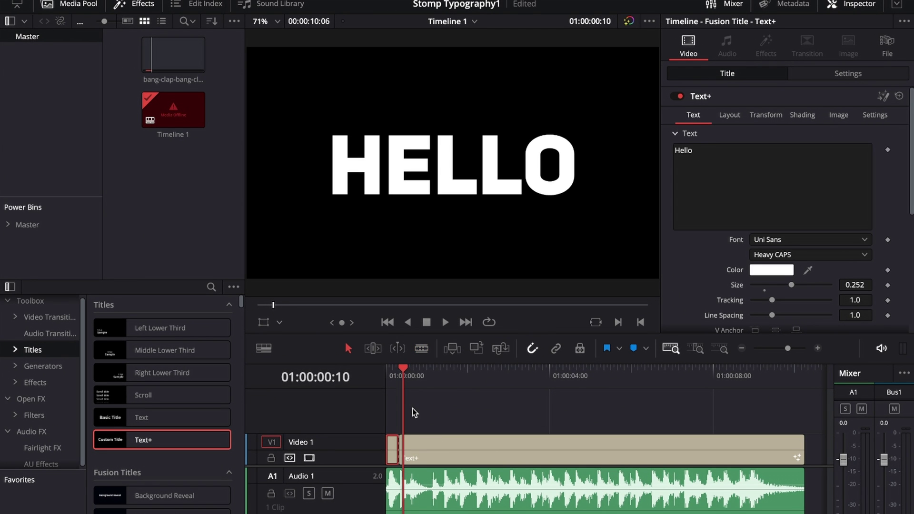
key("ctrl+b")
key("Right")
key("Right")
key("Right")
key("Right")
key("Right")
key("Right")
key("Right")
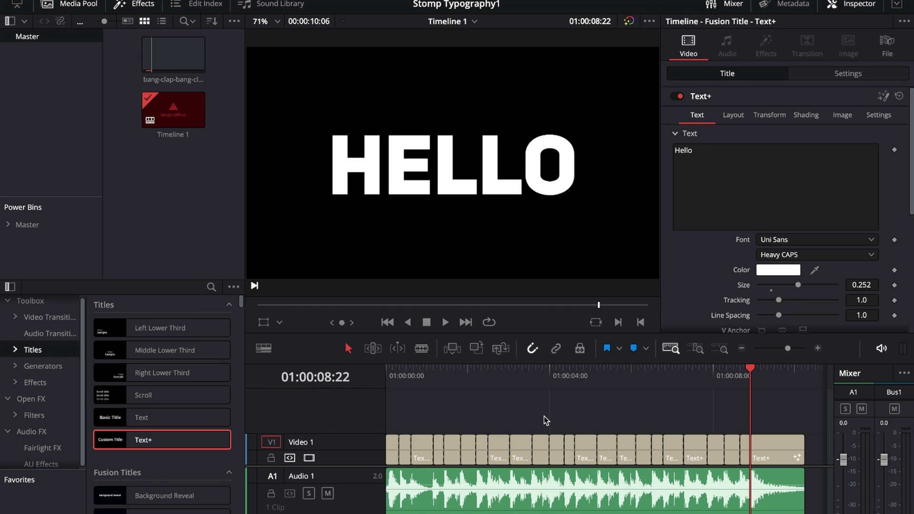
- Play the chopped HELLO clips from the start, step through them, and select the first clip
left_click_drag(416, 377, 381, 369)
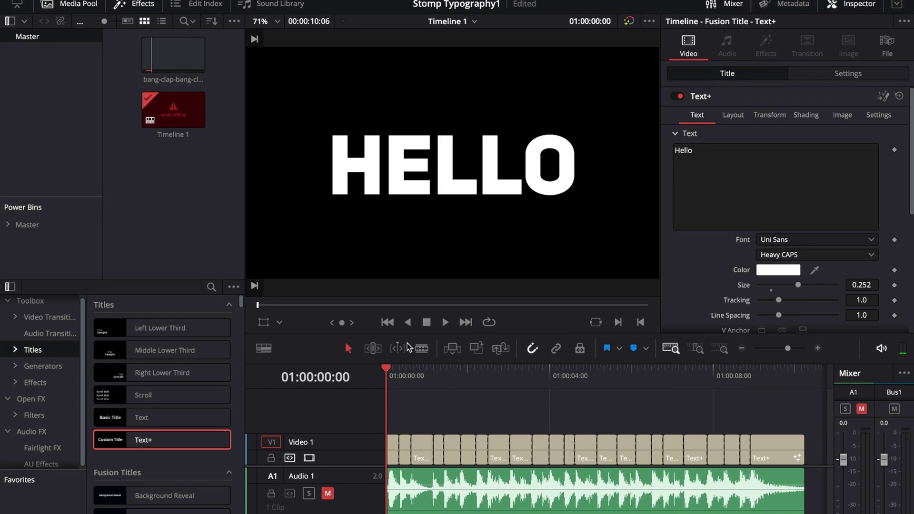
key("space")
key("space")
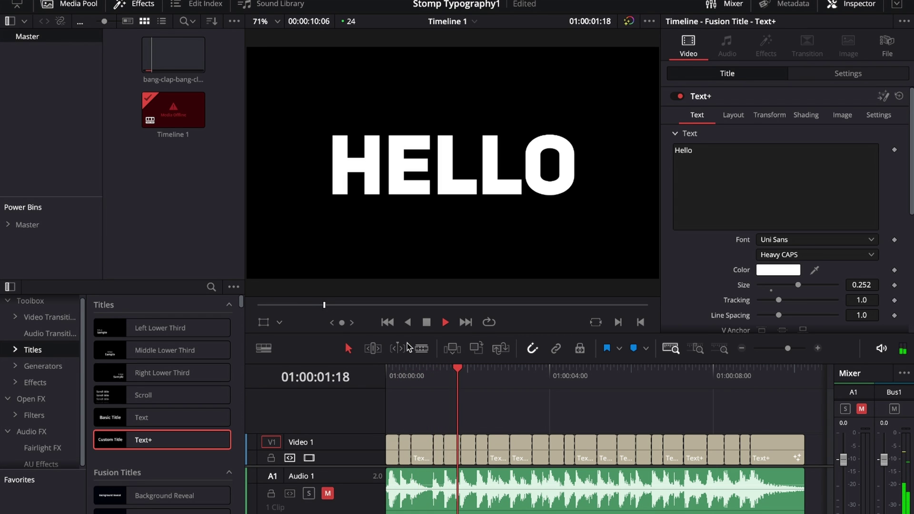
left_click(422, 454)
left_click(438, 452)
left_click(452, 452)
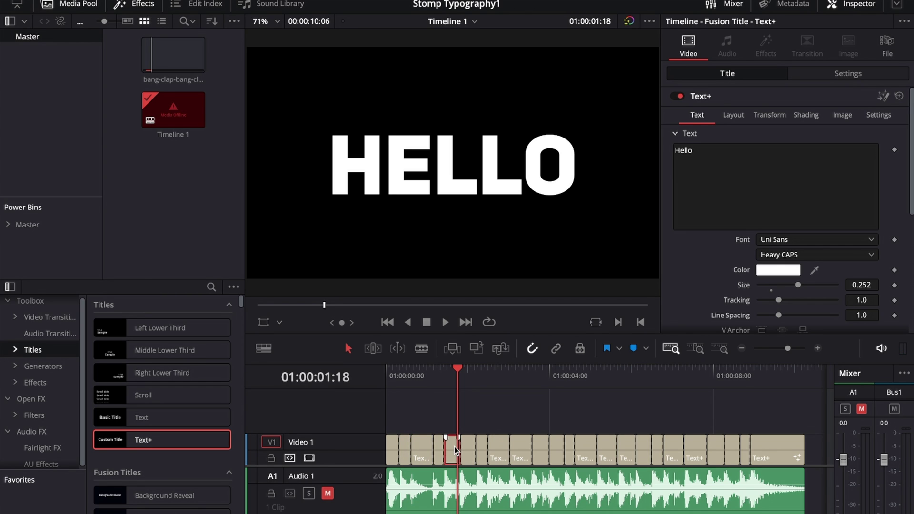
left_click(468, 450)
key("Up")
key("Up")
key("Up")
key("Up")
key("Up")
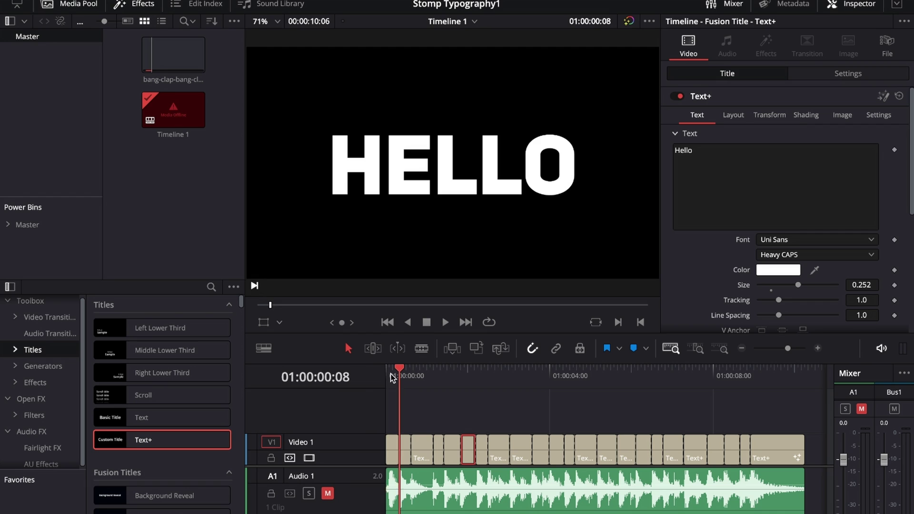
left_click(394, 454)
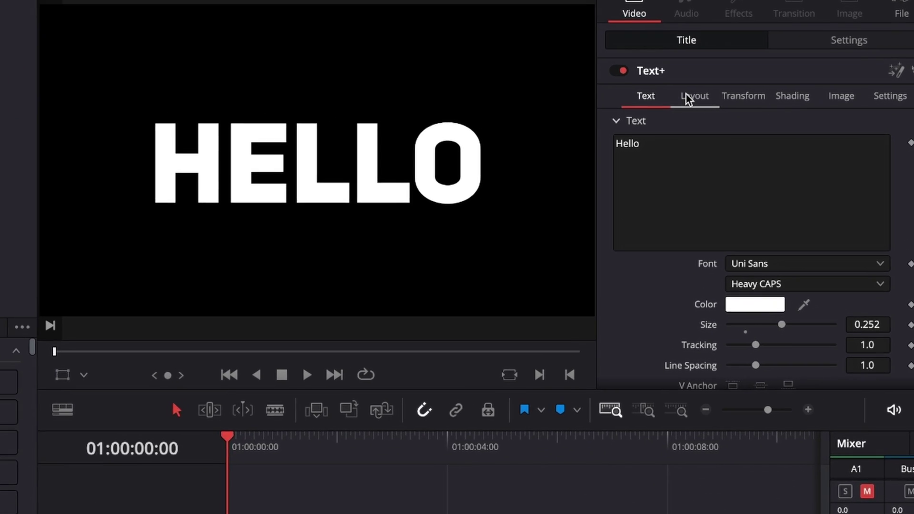
- Set the first clip's Layout Background Alpha to 1.0 and save the project
left_click(728, 116)
scroll(671, 164, "down", 5)
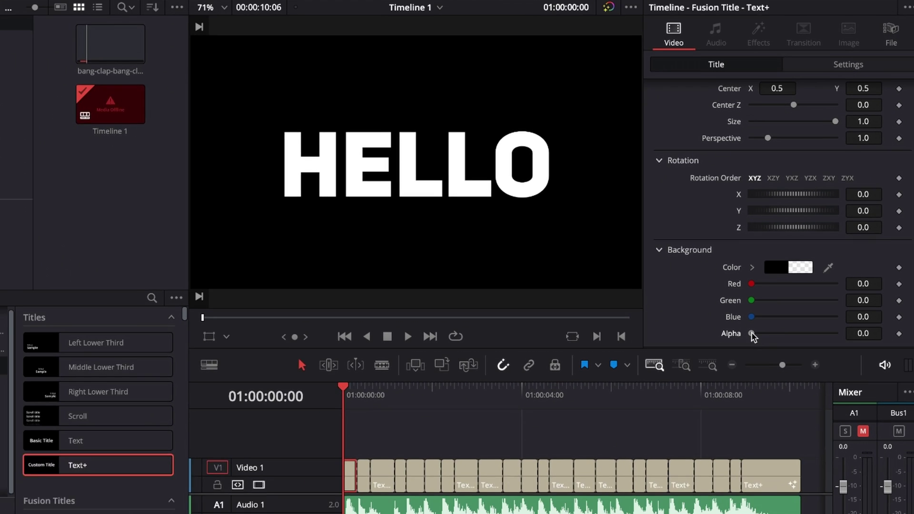
double_click(718, 415)
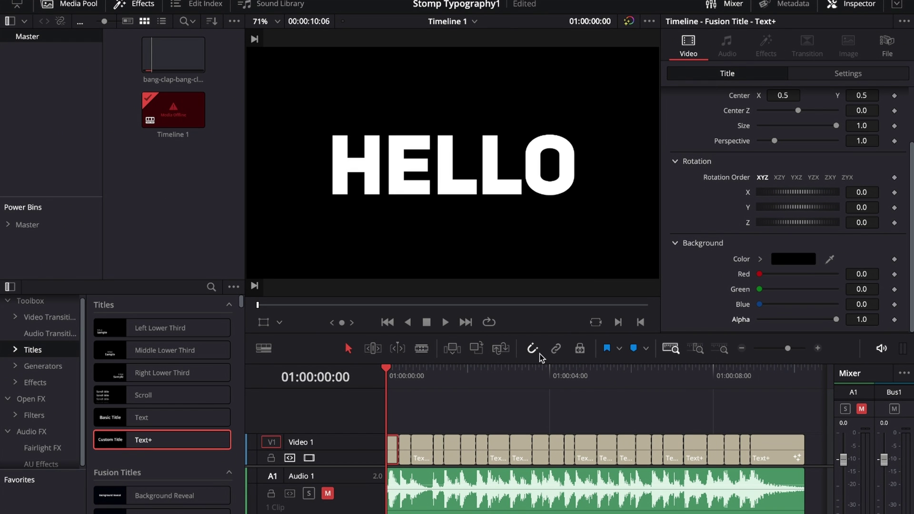
key("ctrl+s")
- Select the second title clip and change its text to Davinci
left_click_drag(400, 365, 399, 420)
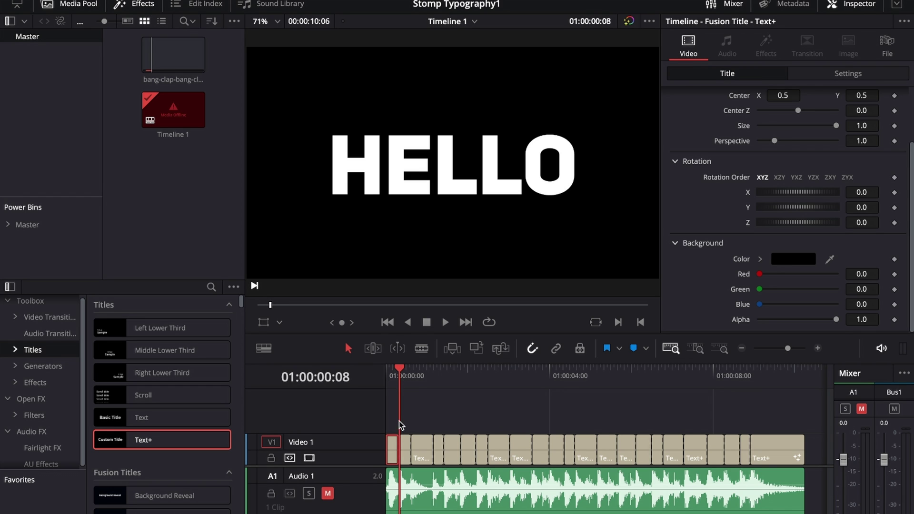
left_click(404, 449)
scroll(737, 165, "up", 3)
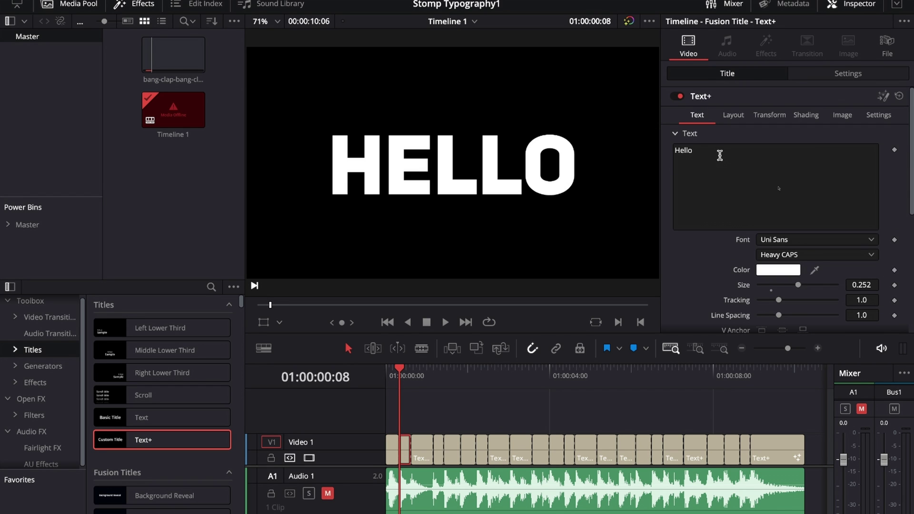
left_click(719, 156)
key("ctrl+a")
type("Davinci")
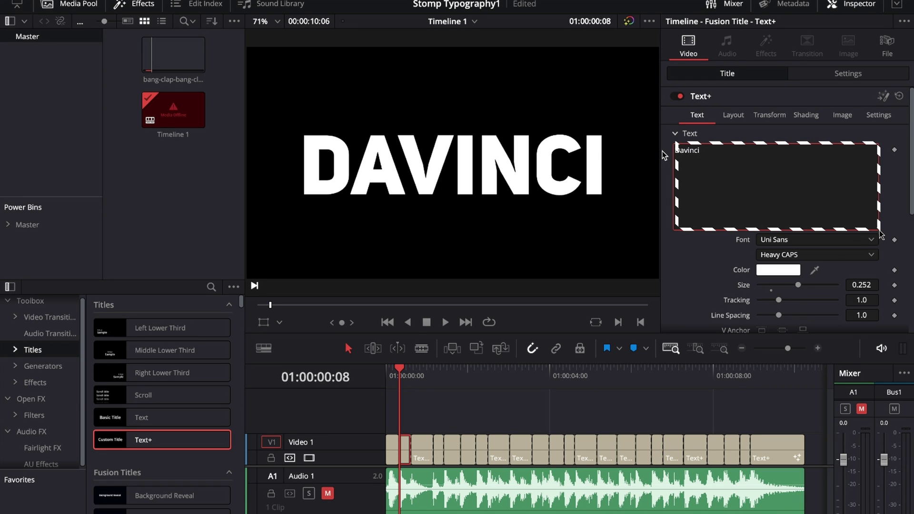
- Shrink the DAVINCI text to size 0.2047 and make its colour black
left_click_drag(798, 285, 790, 286)
left_click(777, 271)
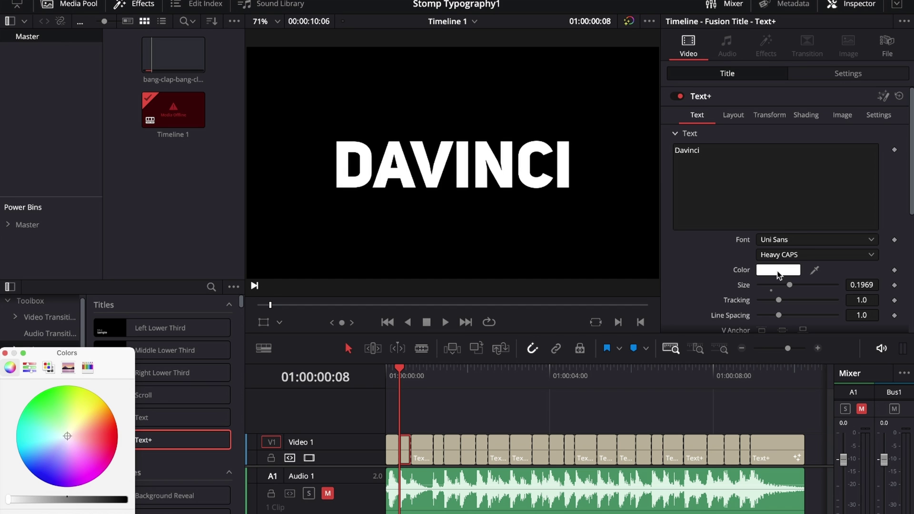
left_click_drag(56, 499, 213, 509)
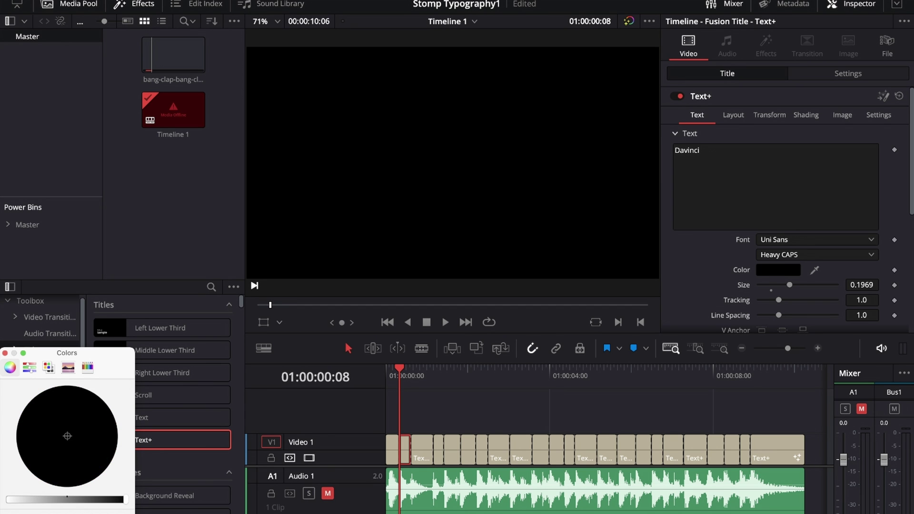
left_click(581, 151)
- Raise the Background Alpha to 1.0 and change the background colour to white
left_click(733, 115)
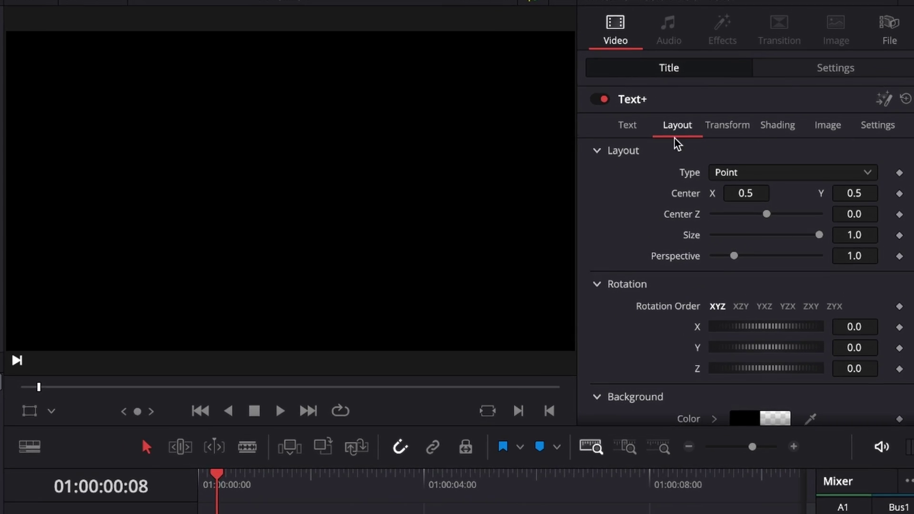
scroll(733, 195, "down", 3)
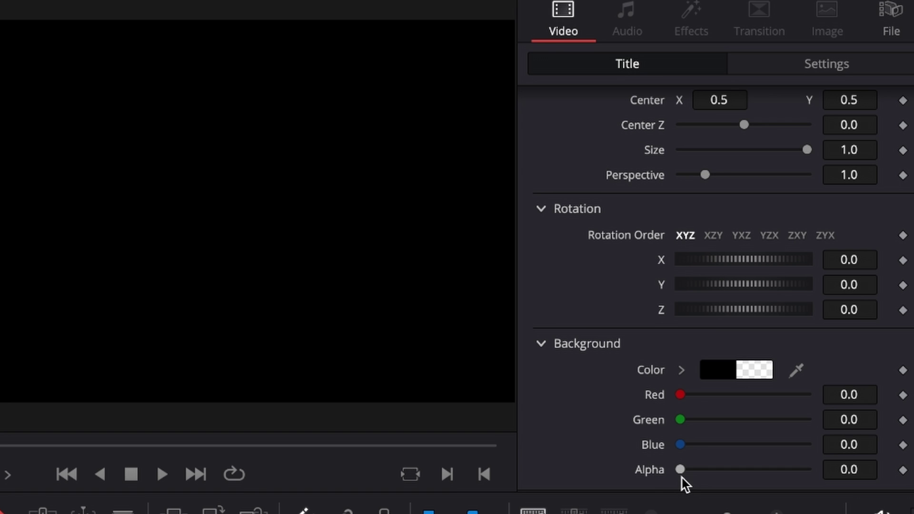
left_click_drag(680, 471, 903, 471)
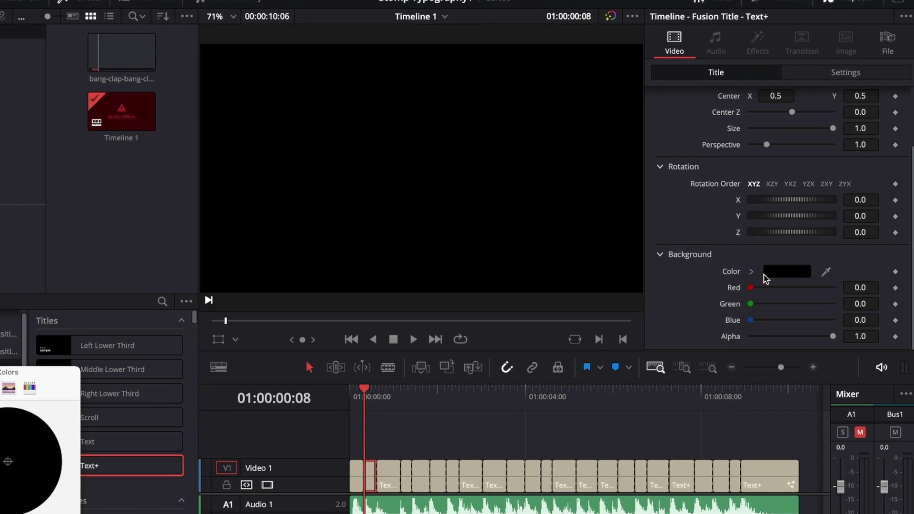
left_click_drag(75, 498, 2, 499)
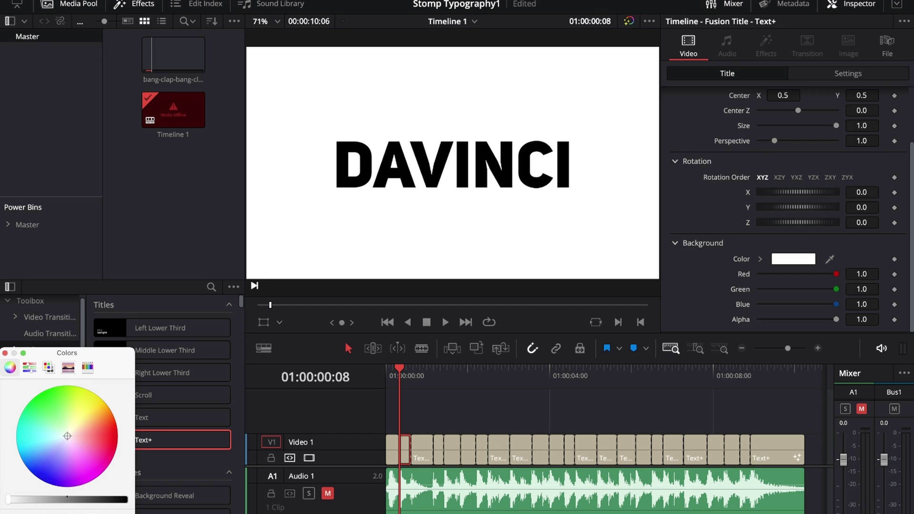
key("super+w")
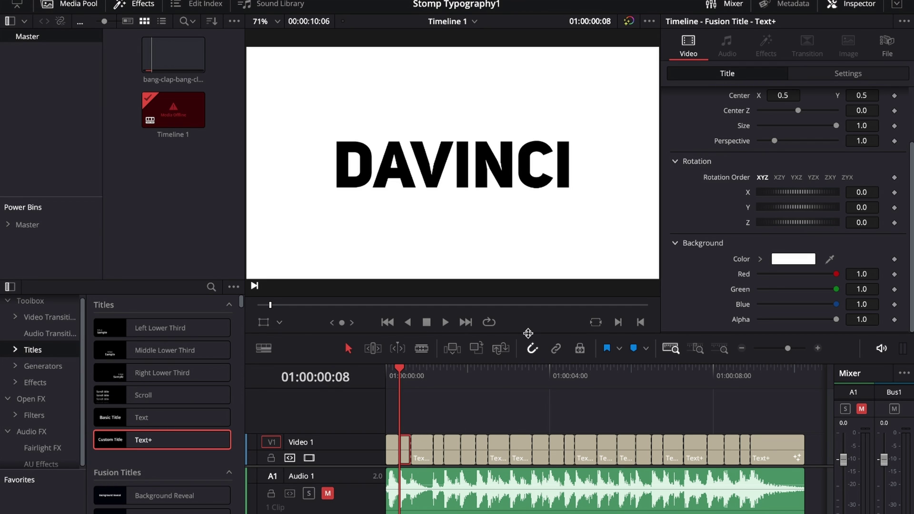
- Select the title clip at 01:00:00:15 and change its text to RESOLVE
left_click(419, 374)
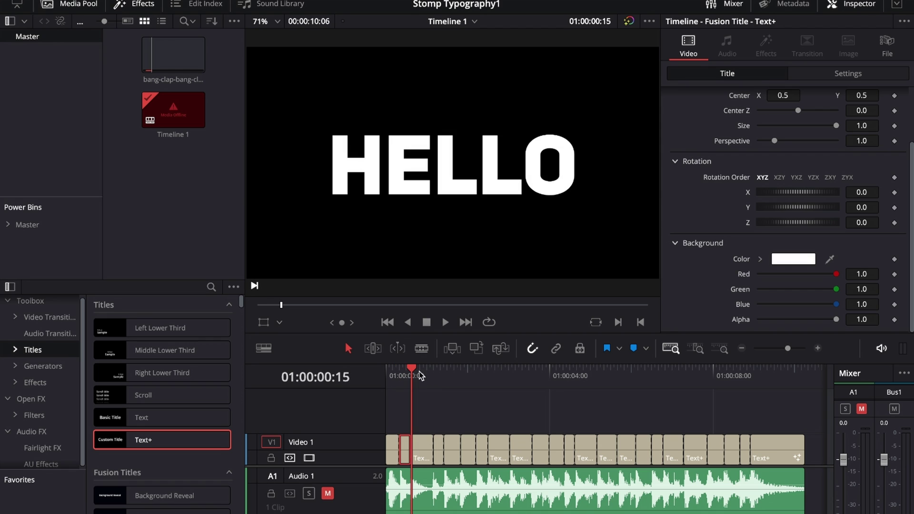
left_click(422, 456)
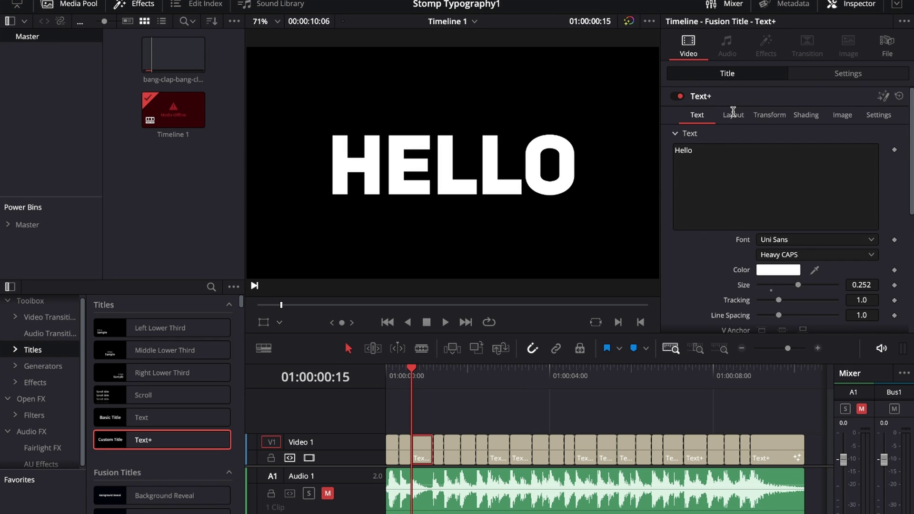
left_click(703, 150)
key("ctrl+a")
type("R")
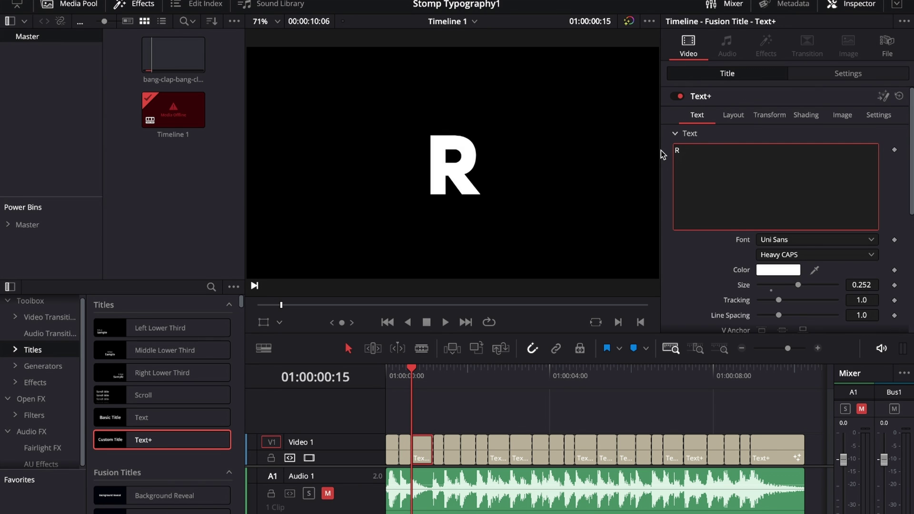
type("ESOLVE")
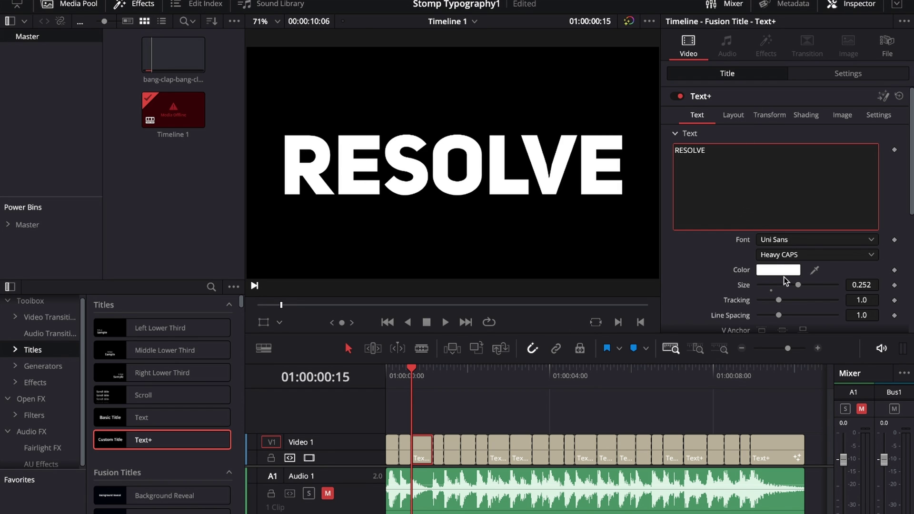
- Set the RESOLVE title's Background Alpha to 1.0 for an opaque black backdrop
left_click(733, 115)
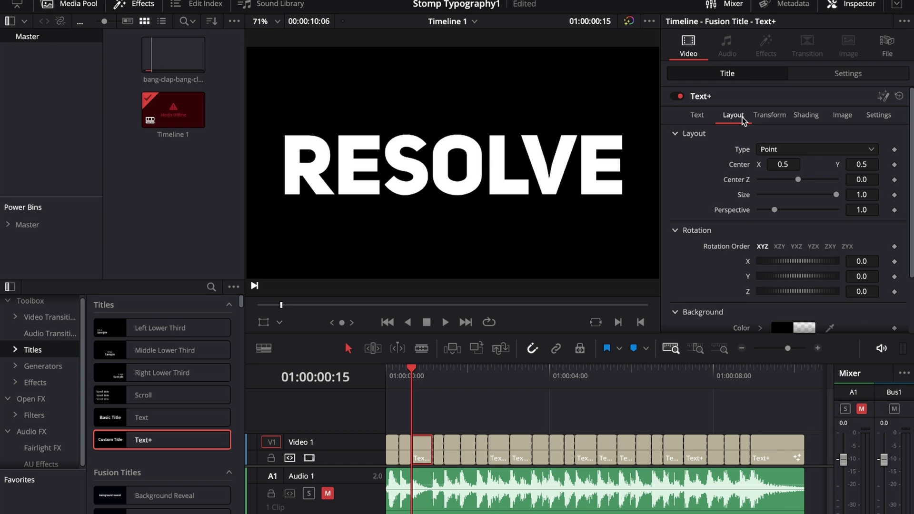
scroll(740, 233, "down", 3)
left_click_drag(760, 320, 901, 314)
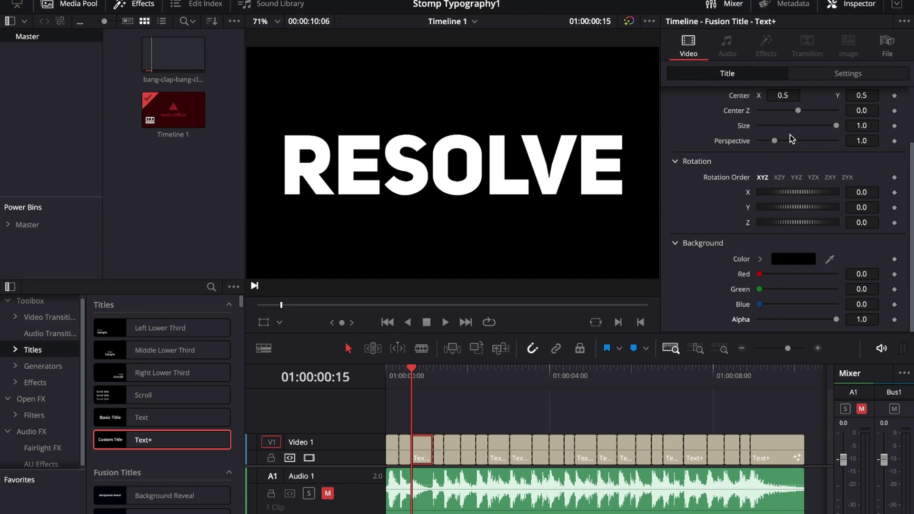
scroll(789, 134, "up", 3)
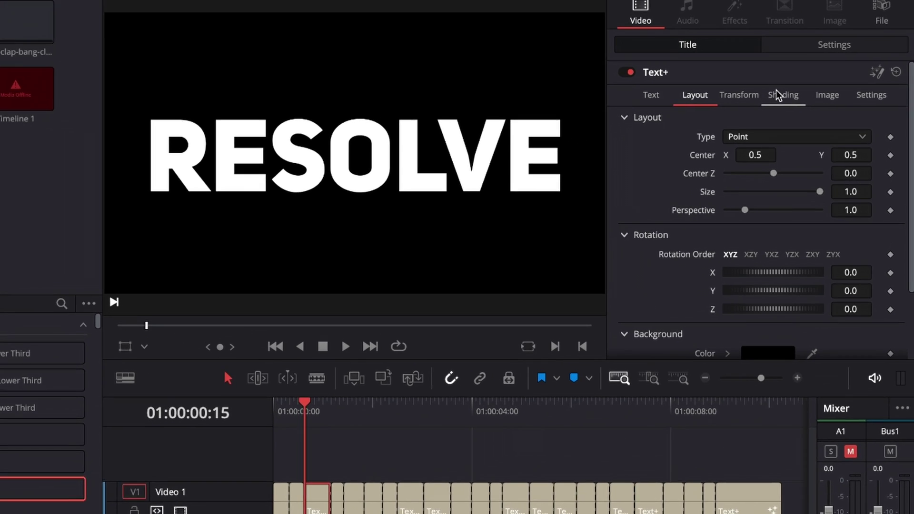
- Turn the RESOLVE lettering into an outline with thickness raised to about 0.036
left_click(776, 94)
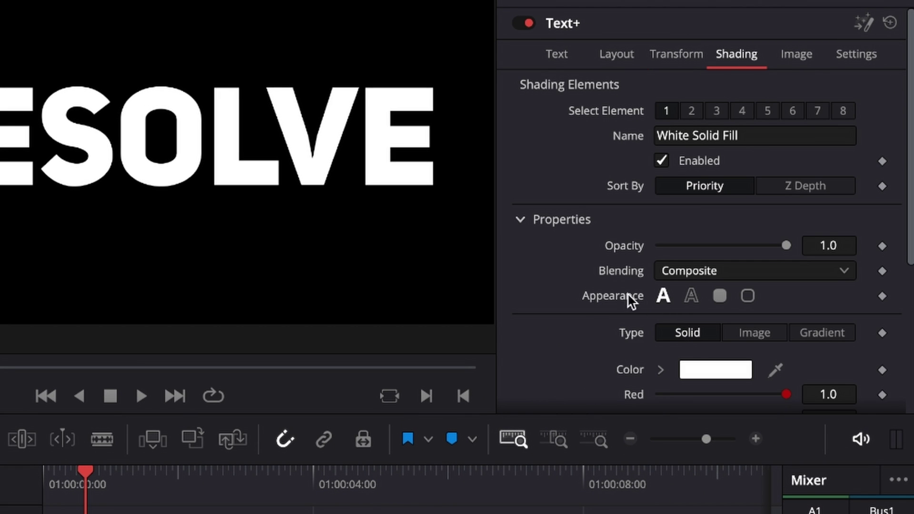
left_click(691, 296)
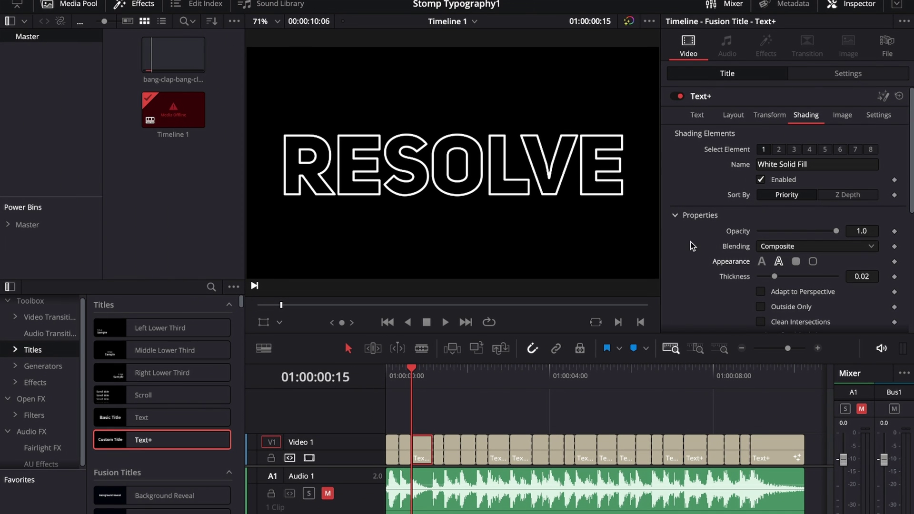
mouse_move(775, 273)
left_mouse_down()
mouse_move(800, 273)
mouse_move(787, 276)
left_mouse_up()
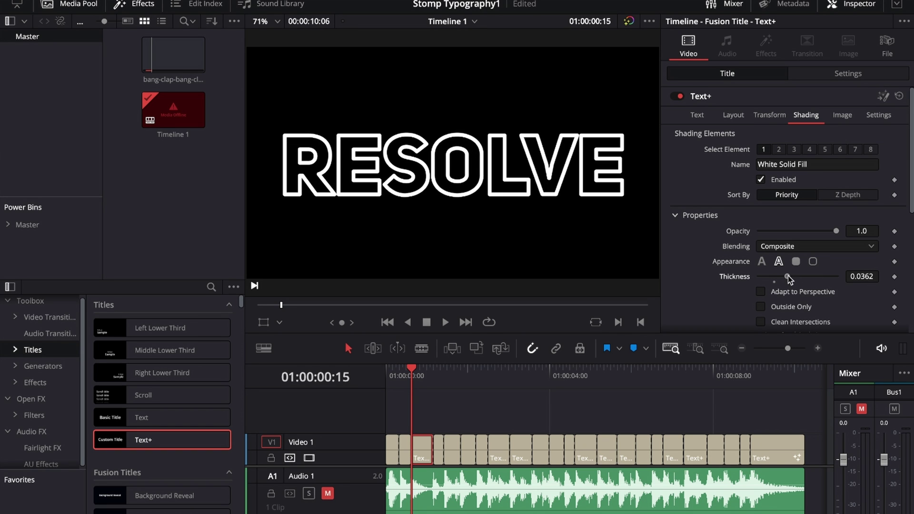
left_click(433, 388)
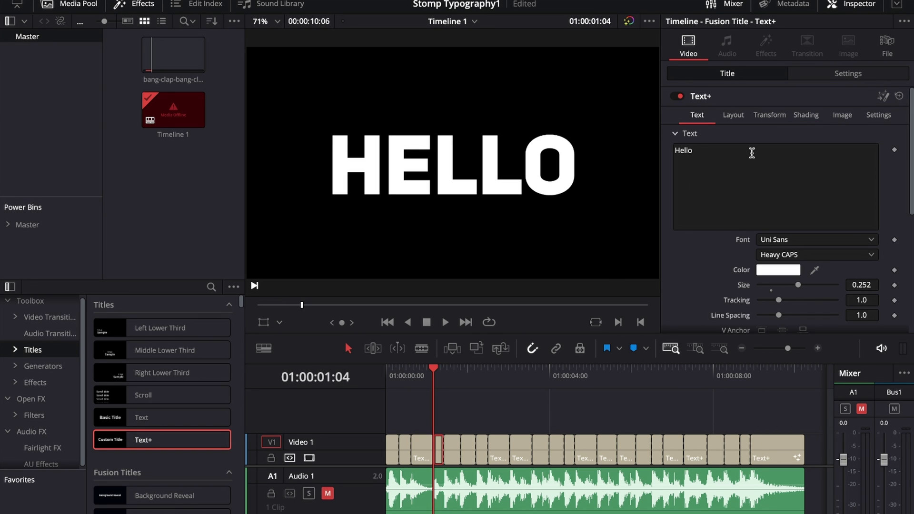
- Replace the title text with 18 and set its size to 0.7
left_click_drag(703, 150, 656, 152)
type("18")
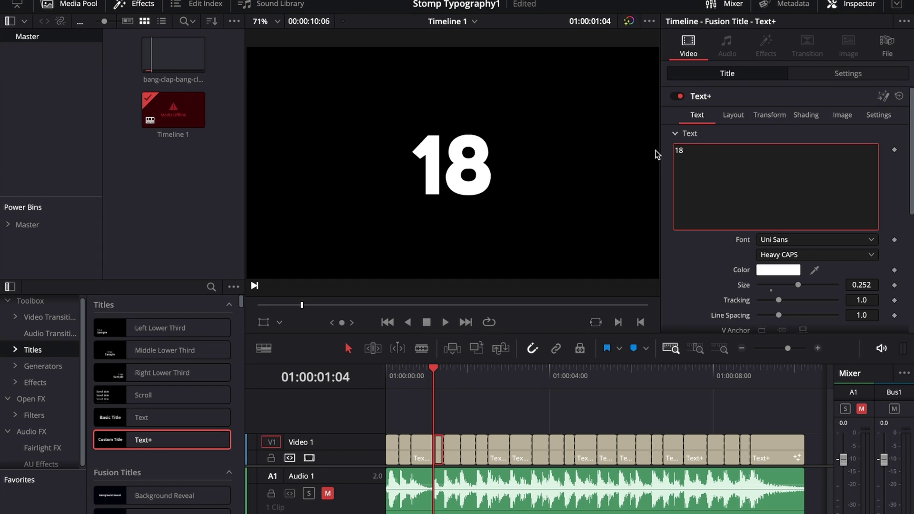
left_click_drag(797, 285, 852, 284)
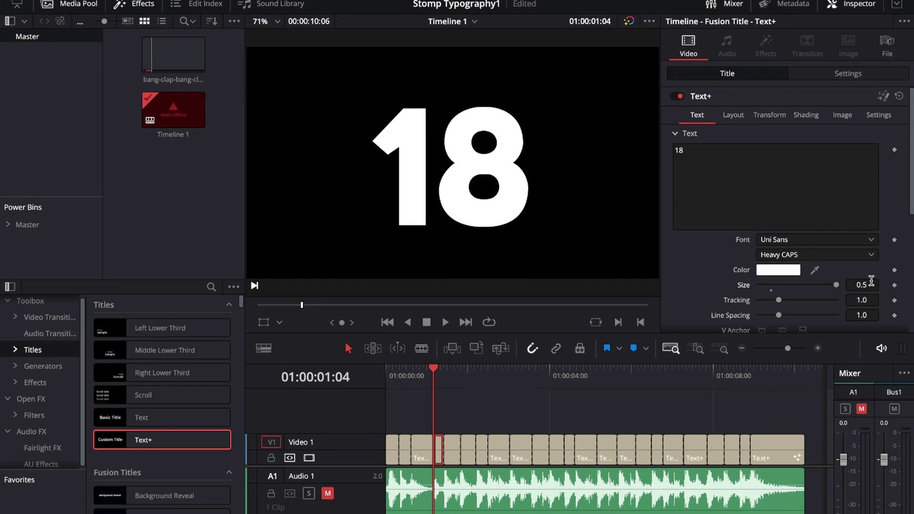
left_click(871, 282)
type("0.7")
key("Return")
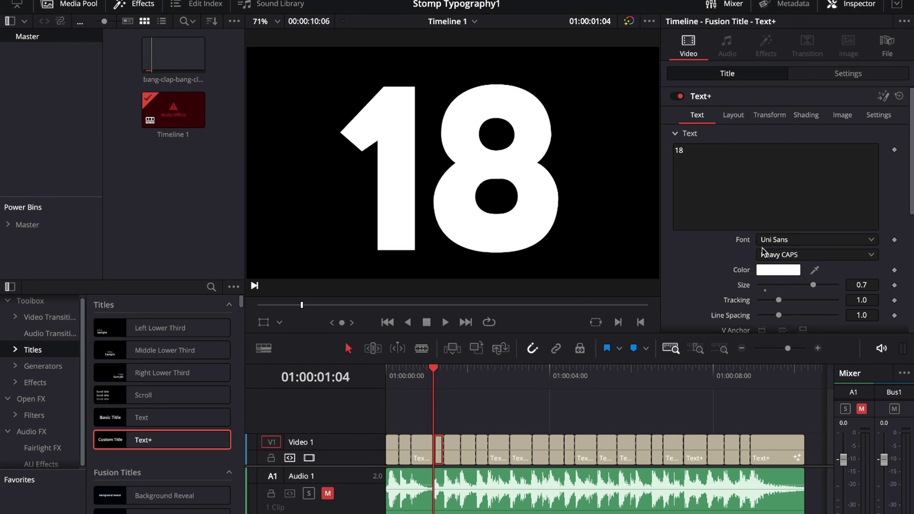
- Darken the 18 to black and set the Background Alpha to 1.0
left_click(778, 270)
left_click_drag(71, 495, 11, 495)
left_click(694, 110)
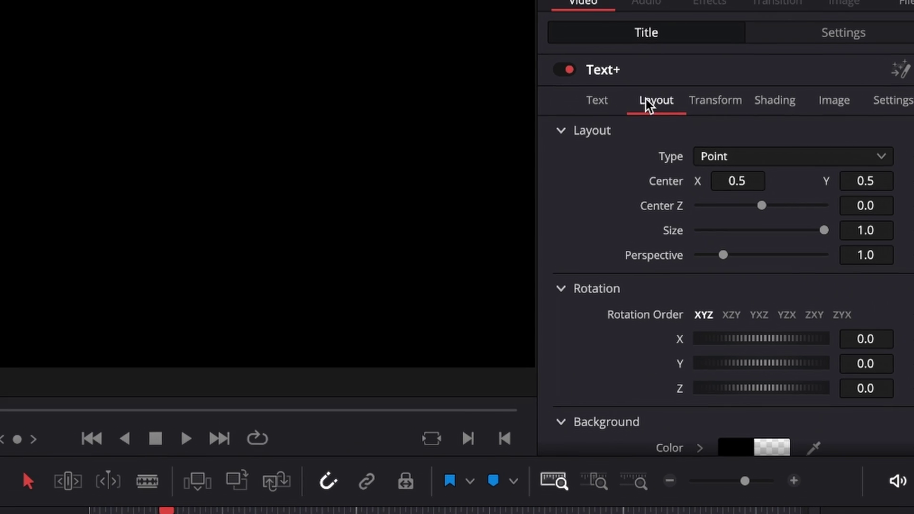
scroll(738, 264, "down", 3)
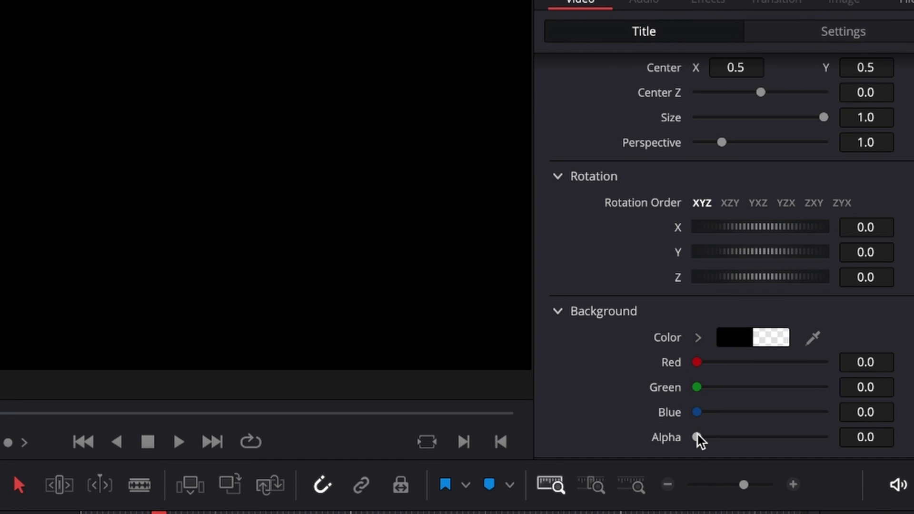
left_click_drag(697, 437, 864, 433)
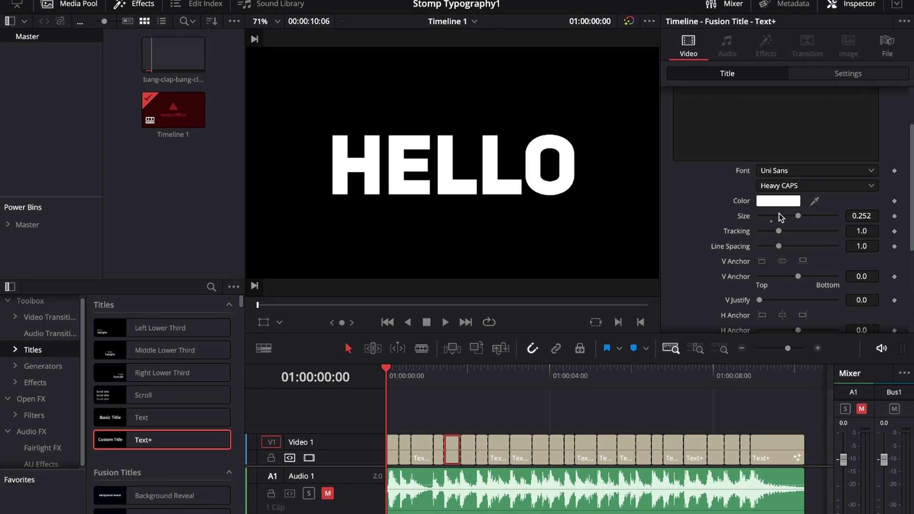
- Check the HELLO title's Layout background, then view its White Solid Fill shading element
scroll(766, 137, "up", 5)
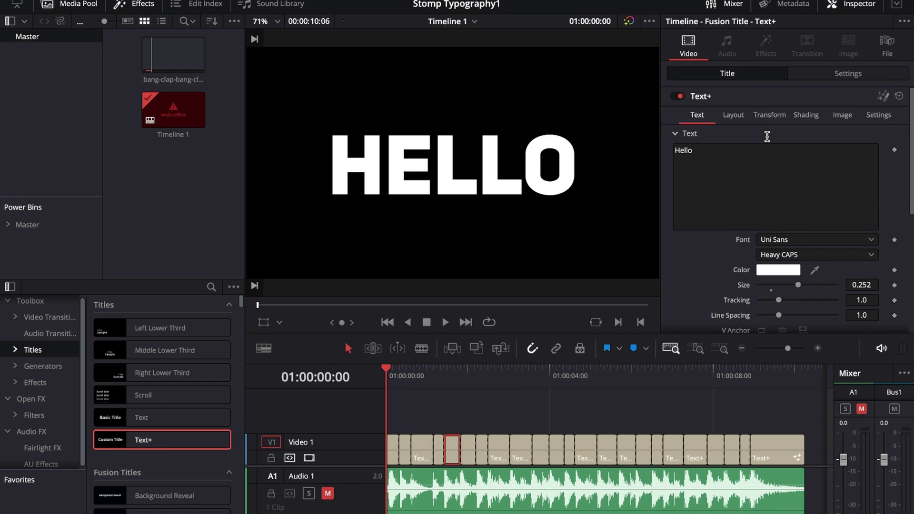
left_click(740, 119)
scroll(748, 183, "down", 3)
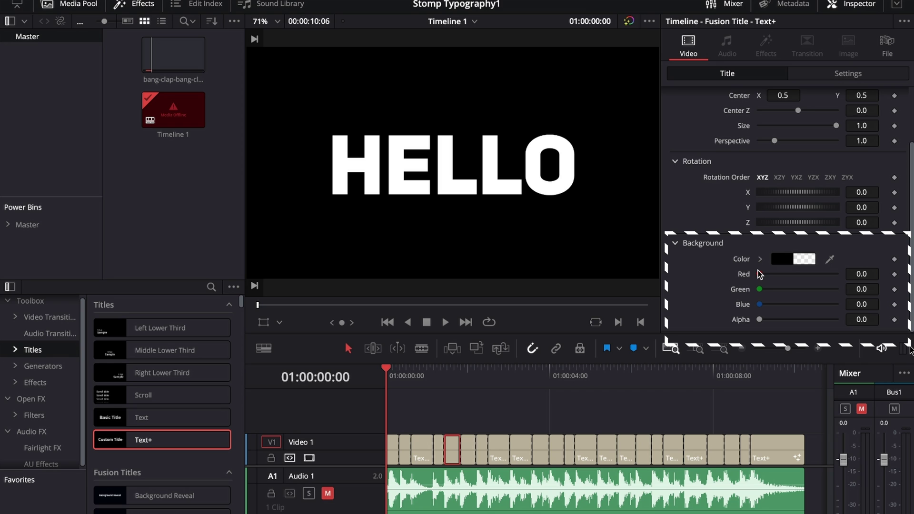
scroll(760, 274, "up", 2)
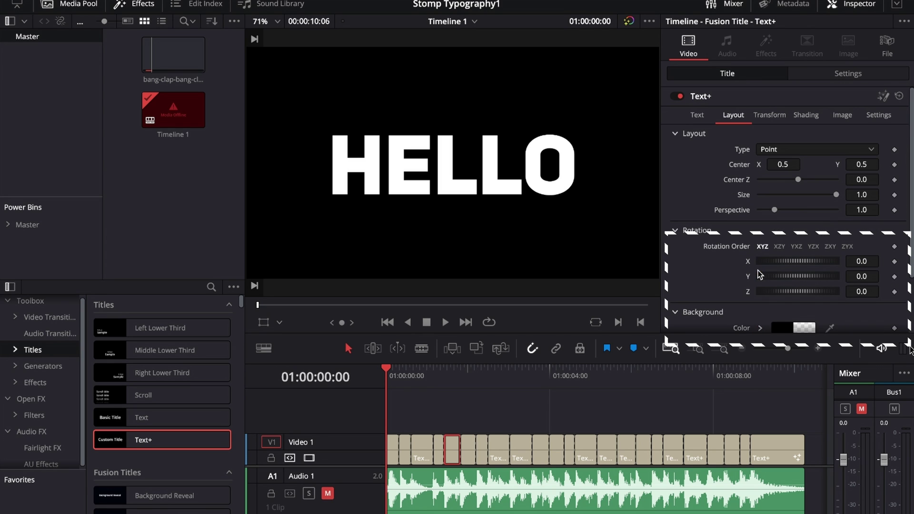
left_click(798, 118)
scroll(747, 230, "down", 1)
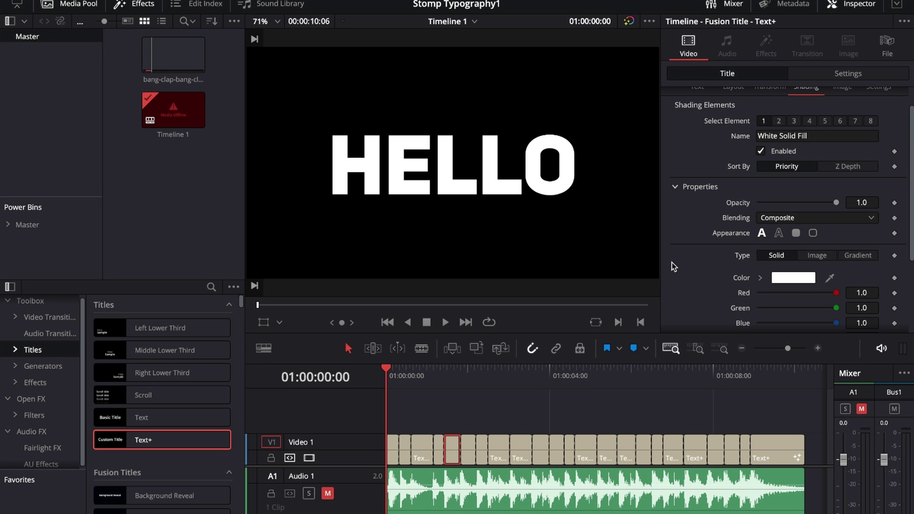
- Move the playhead to 01:00:01:10 on the white HELLO title
left_click(444, 370)
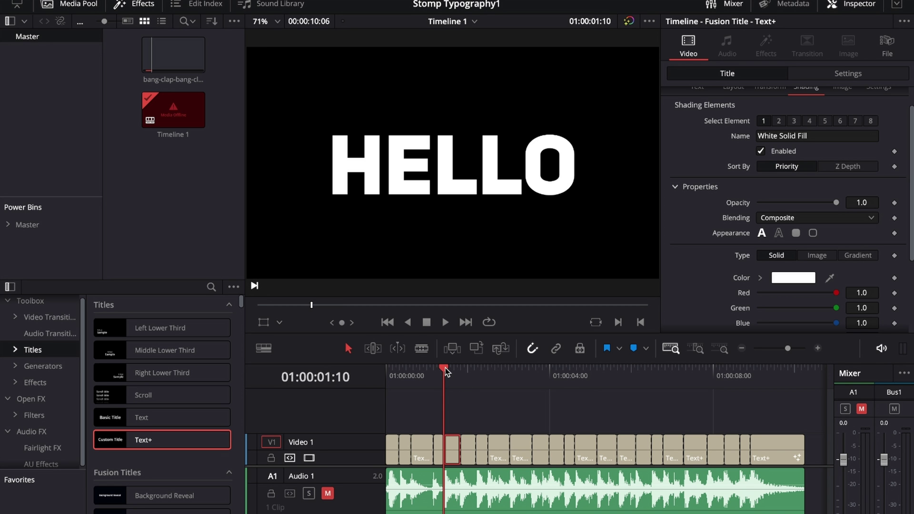